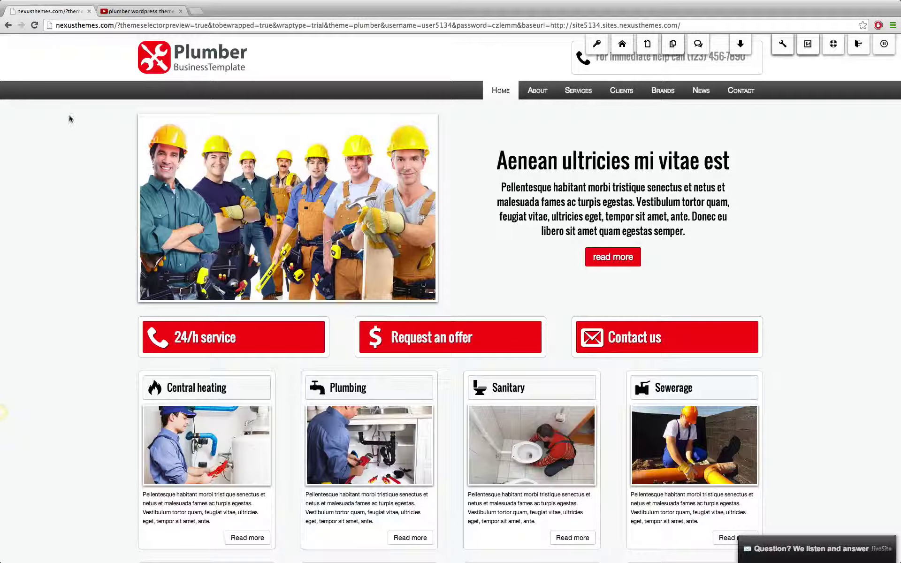
# Delete the workers photo widget from the Plumber homepage hero and confirm with OK
pyautogui.moveTo(175, 226)
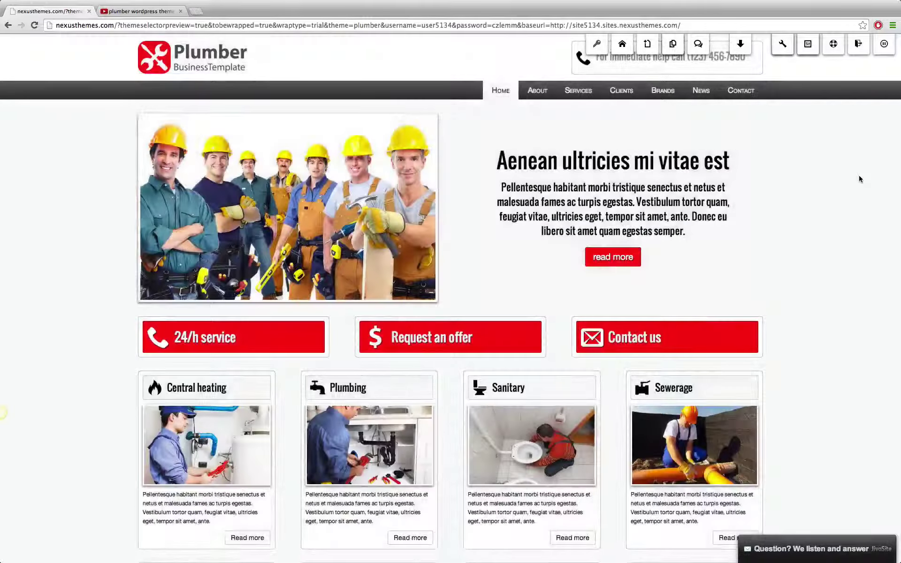
pyautogui.moveTo(322, 265)
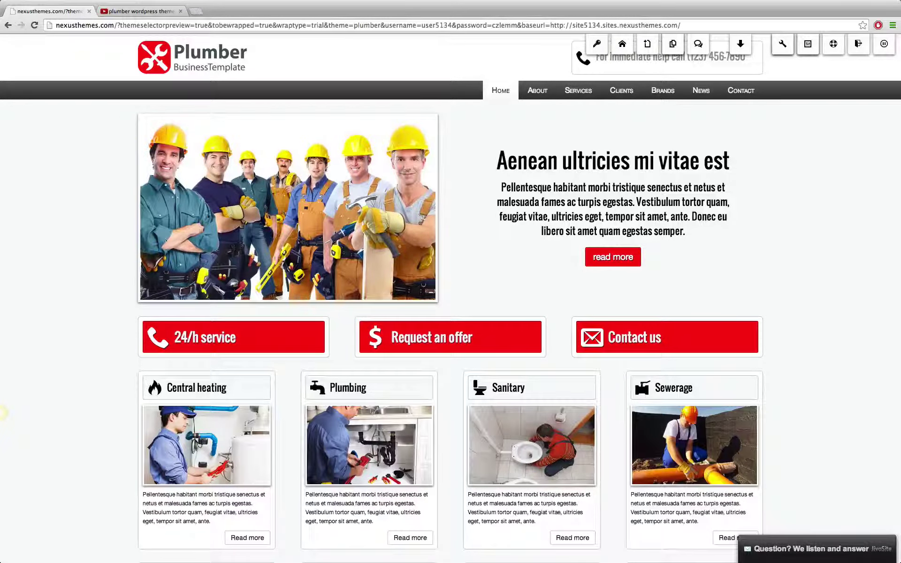
pyautogui.moveTo(270, 185)
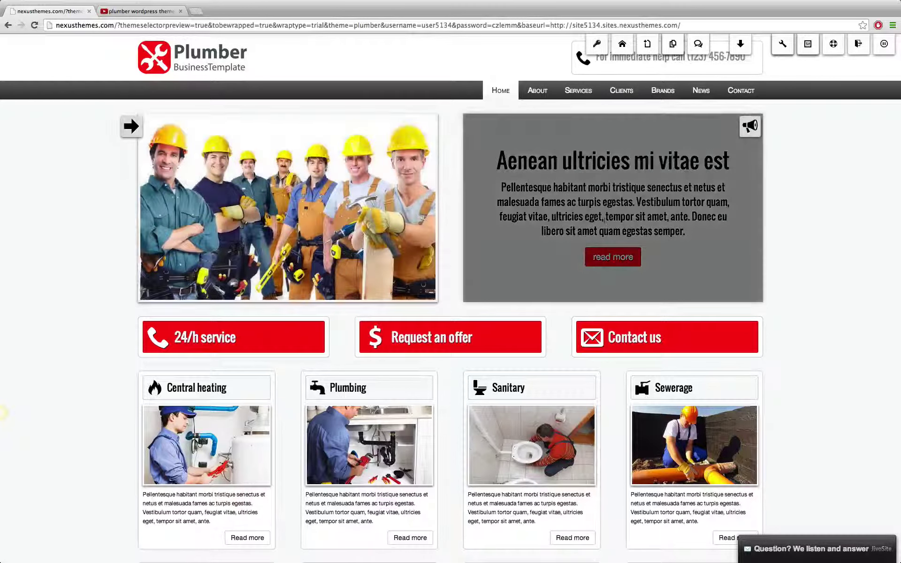
pyautogui.moveTo(395, 321)
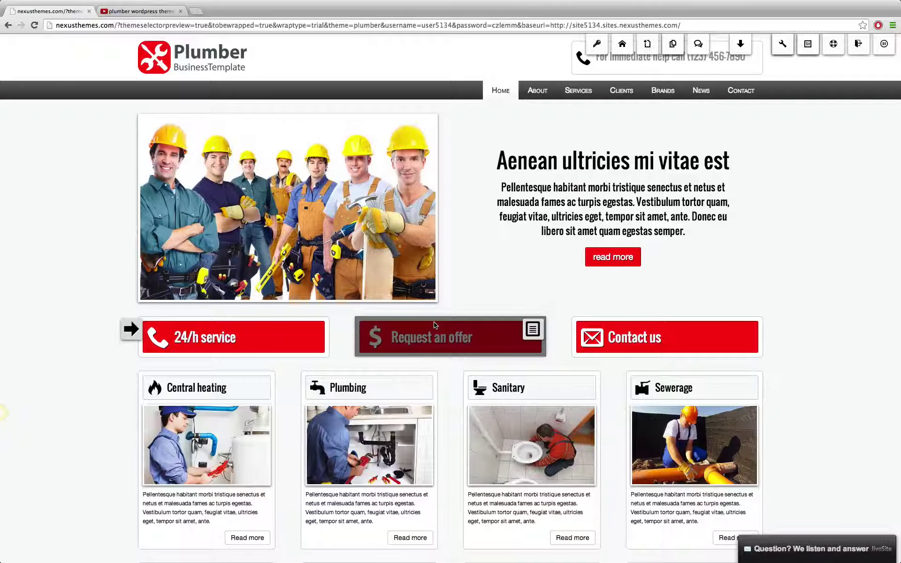
pyautogui.moveTo(347, 227)
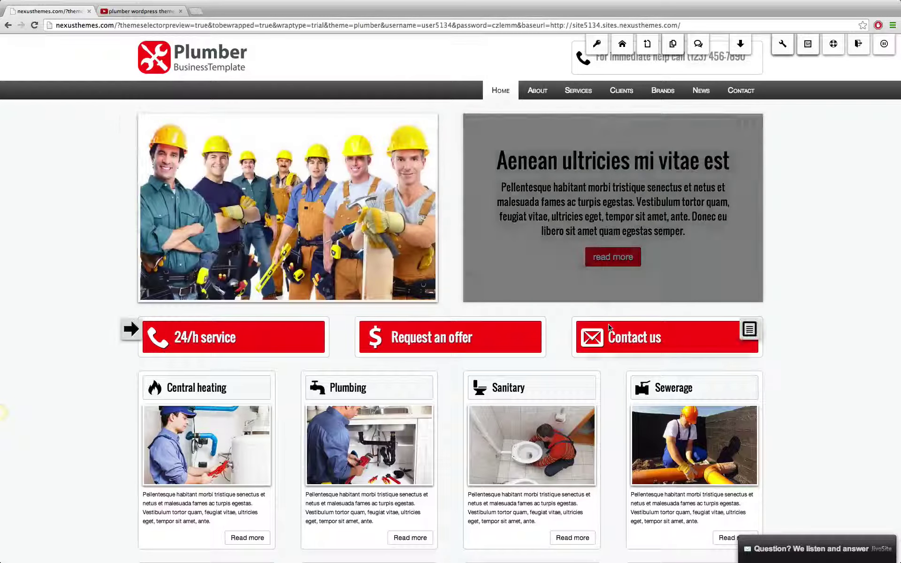
pyautogui.moveTo(458, 343)
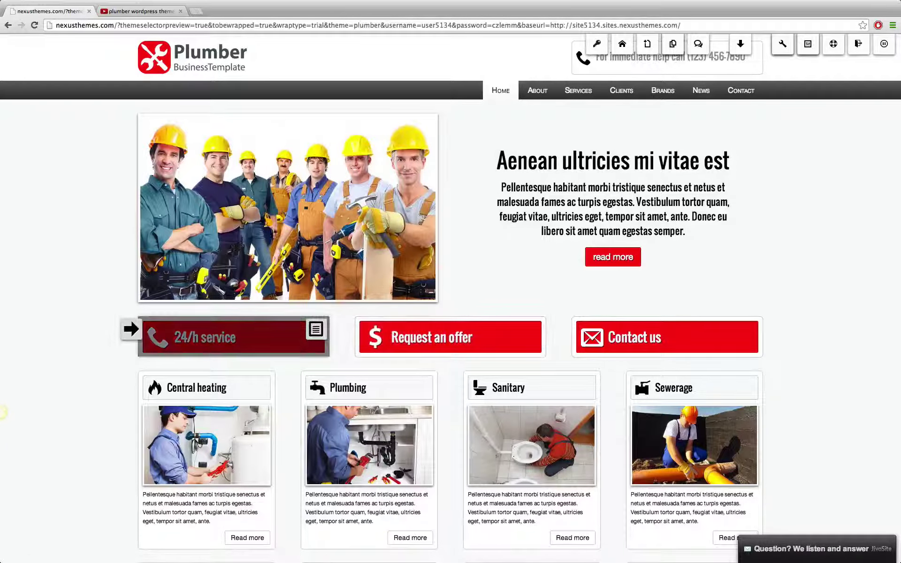
pyautogui.moveTo(276, 224)
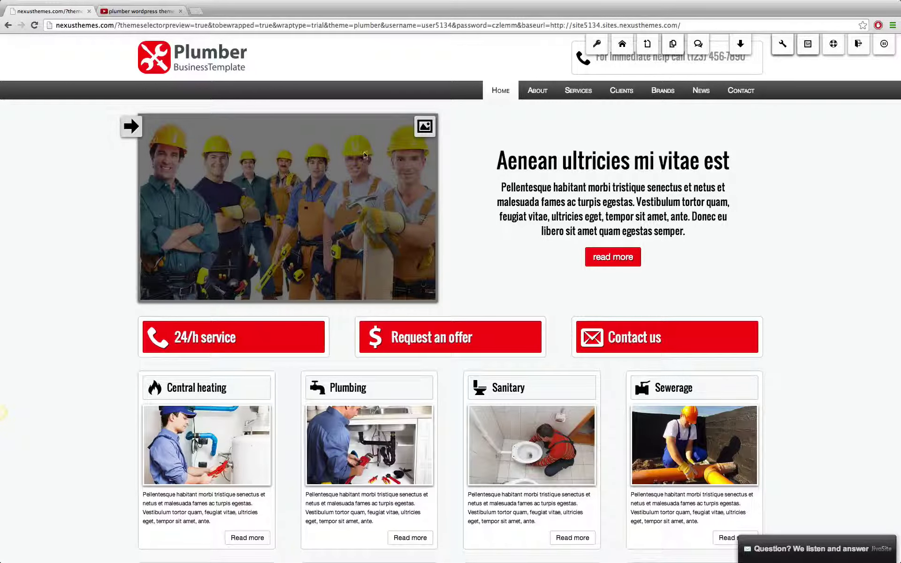
pyautogui.moveTo(427, 127)
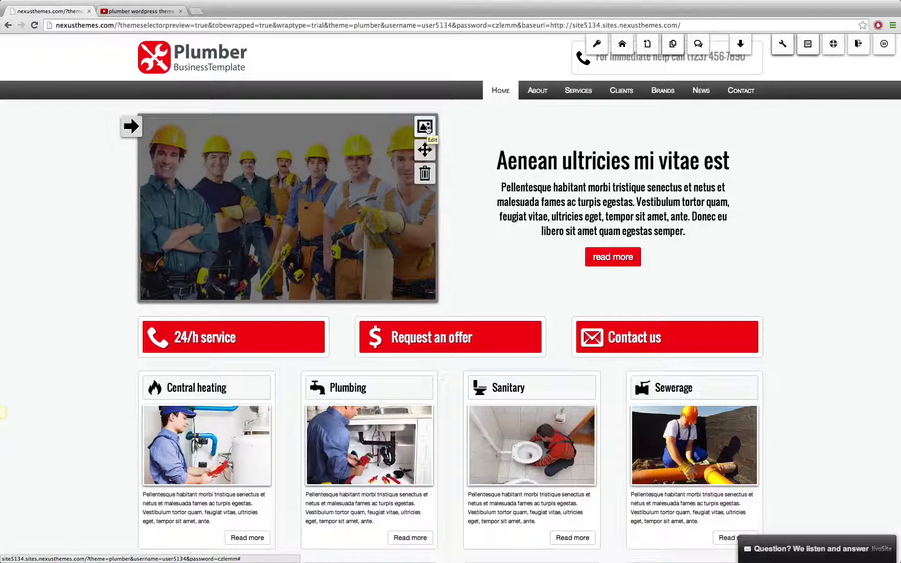
pyautogui.click(424, 174)
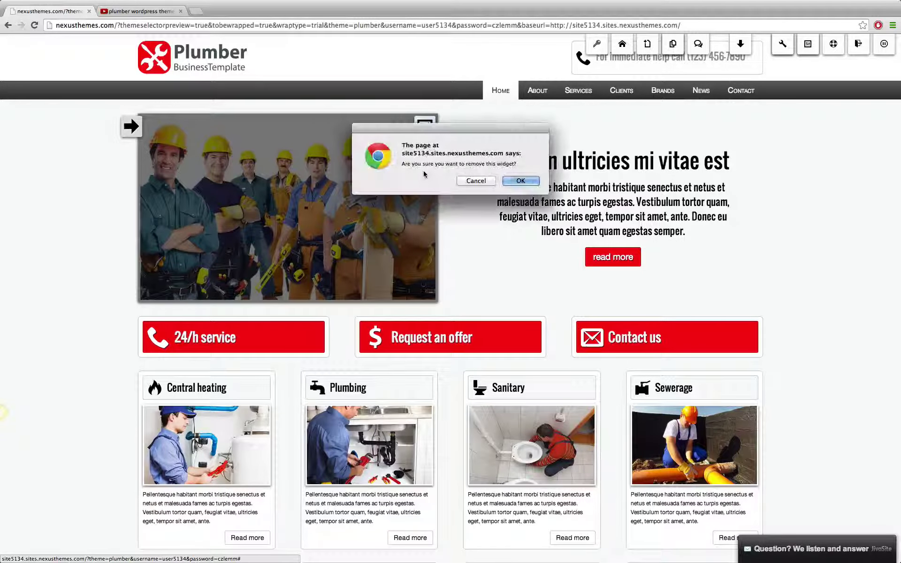
pyautogui.click(521, 181)
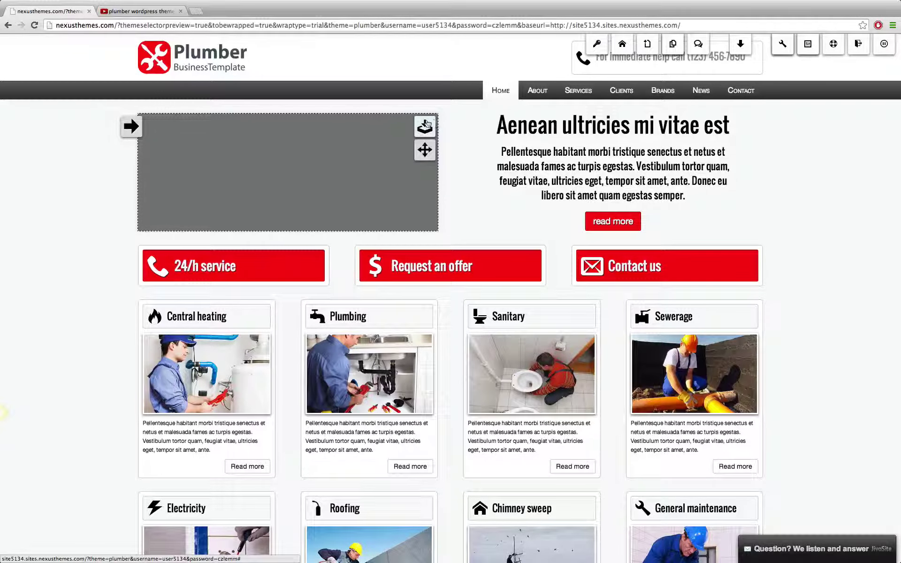
# Add a Youtube widget to the empty hero slot from the Select a widget dialog
pyautogui.click(422, 127)
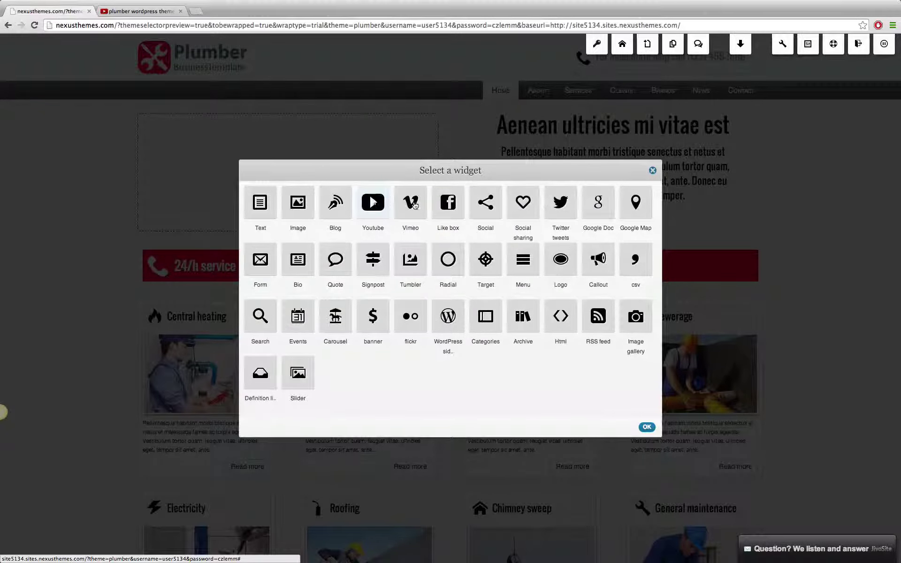
pyautogui.click(373, 203)
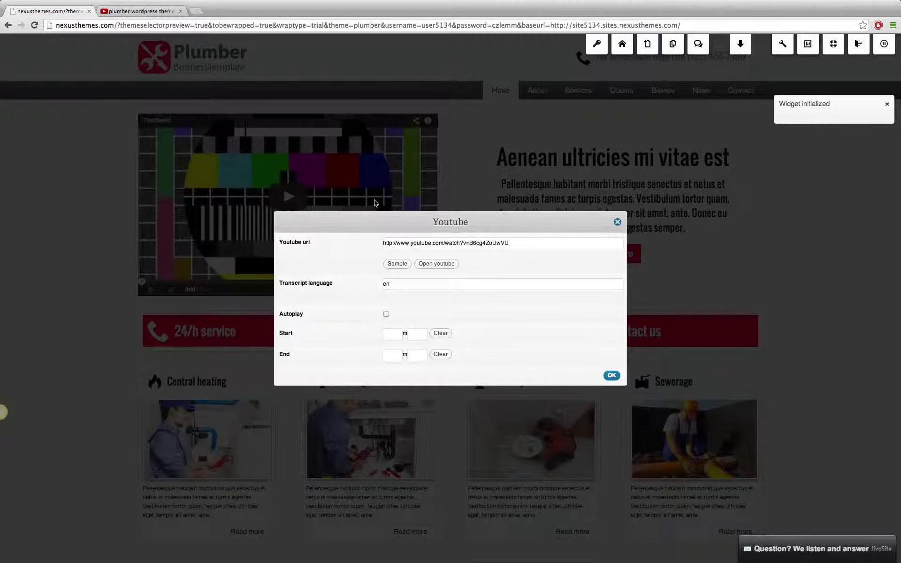
# Select the sample address in the Youtube url field
pyautogui.moveTo(513, 243); pyautogui.dragTo(361, 233)
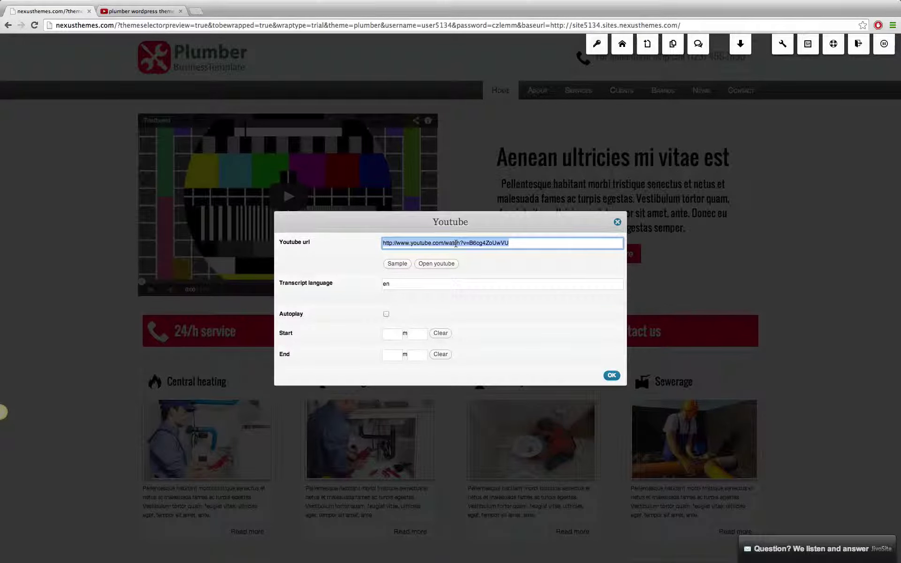
# On the YouTube results for 'plumber wordpress theme', open the step-by-step installation guide video
pyautogui.click(128, 13)
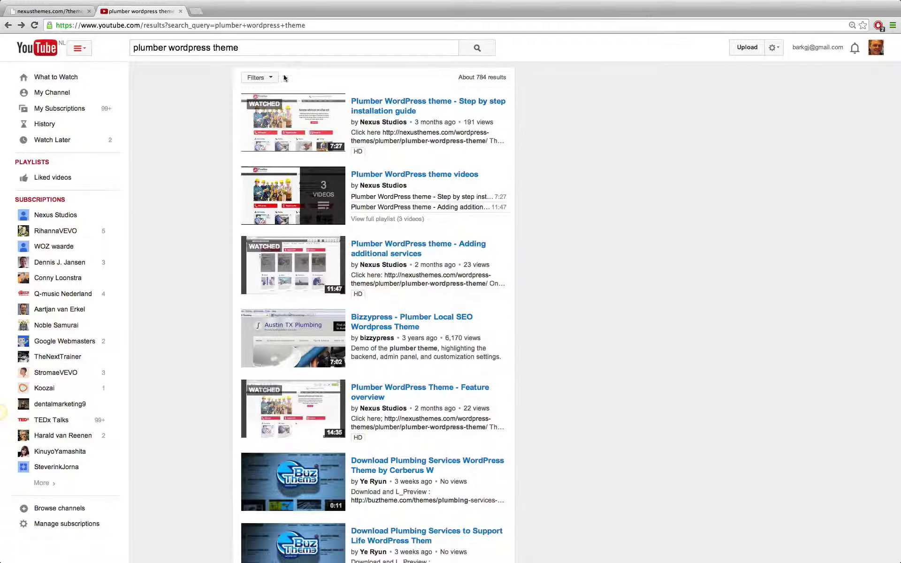
pyautogui.click(376, 106)
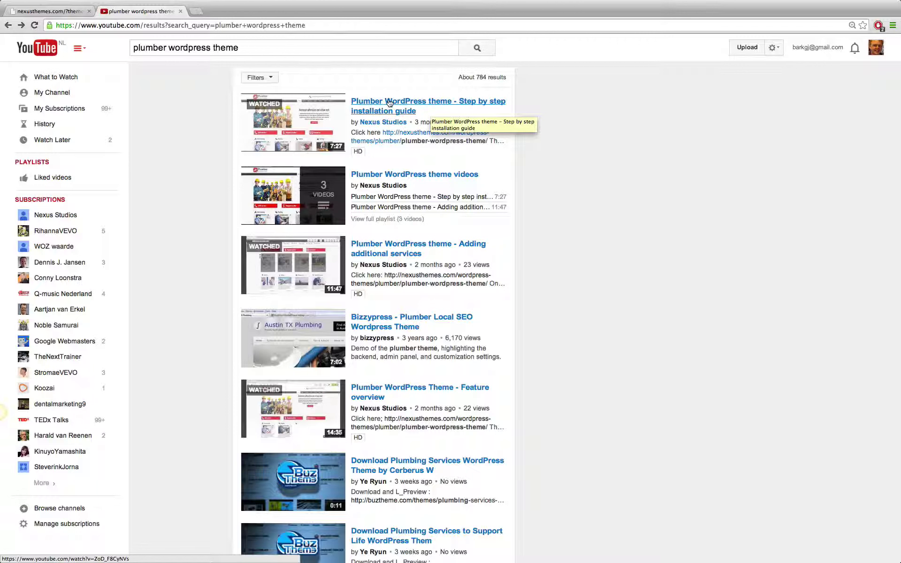
pyautogui.click(384, 123)
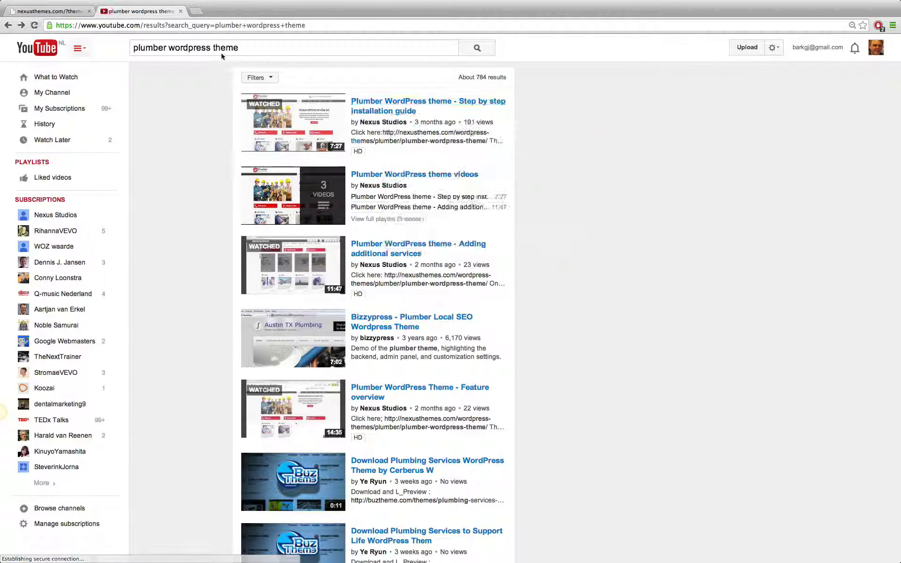
pyautogui.moveTo(251, 44); pyautogui.dragTo(114, 43)
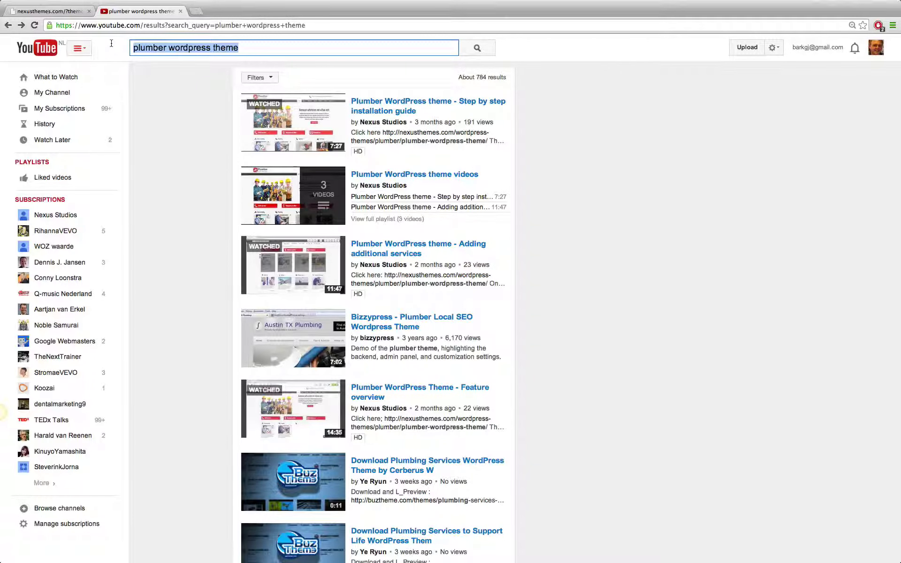
pyautogui.click(374, 102)
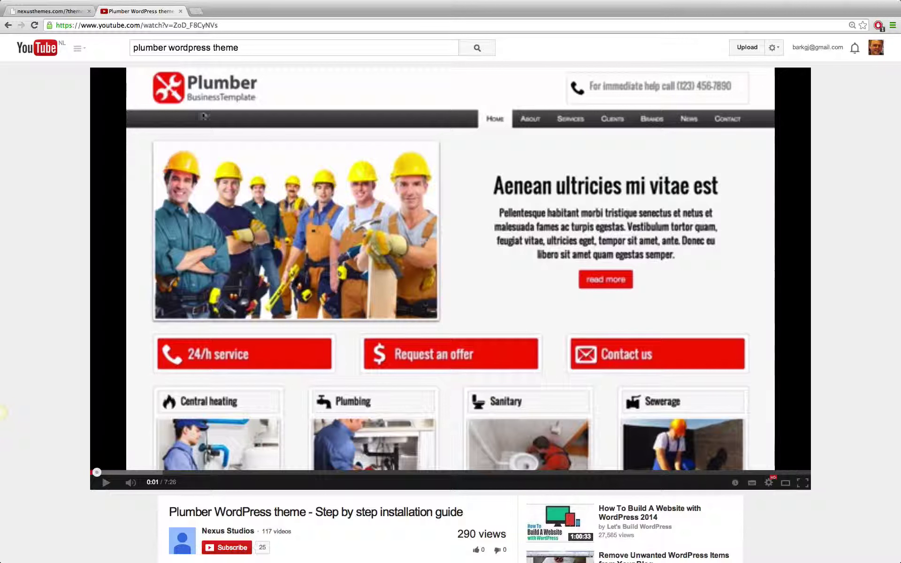
# Copy the installation guide video's URL from the address bar and return to the nexusthemes tab
pyautogui.click(166, 26)
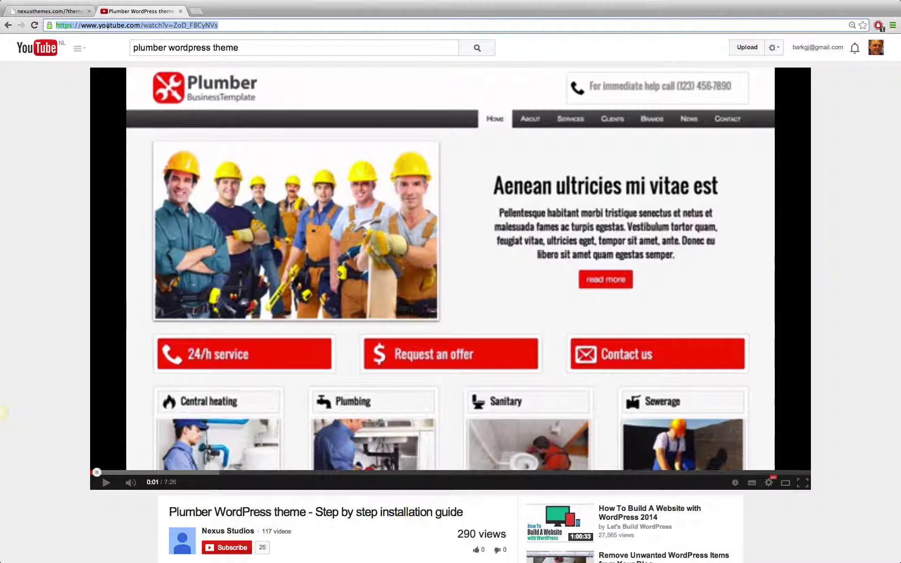
pyautogui.moveTo(164, 25); pyautogui.dragTo(42, 27)
pyautogui.rightClick(91, 26)
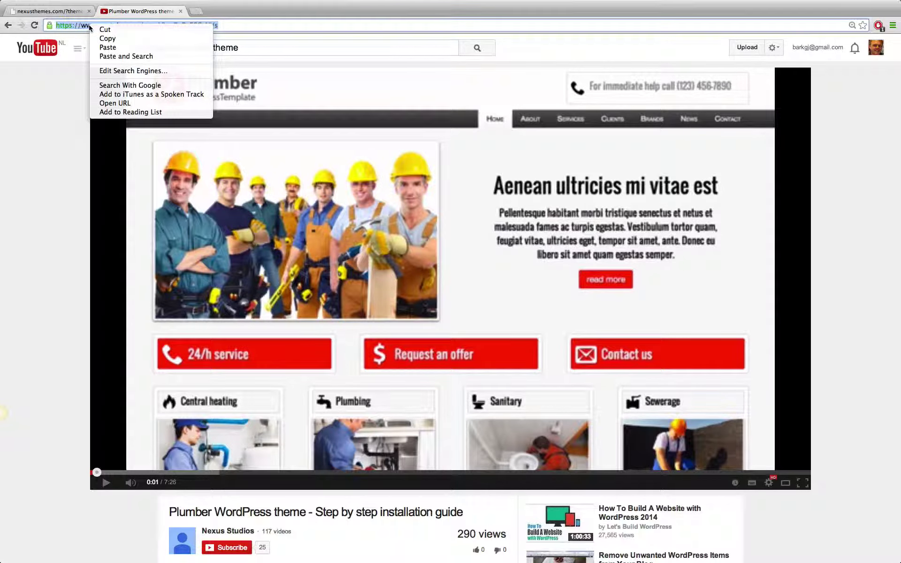
pyautogui.click(114, 41)
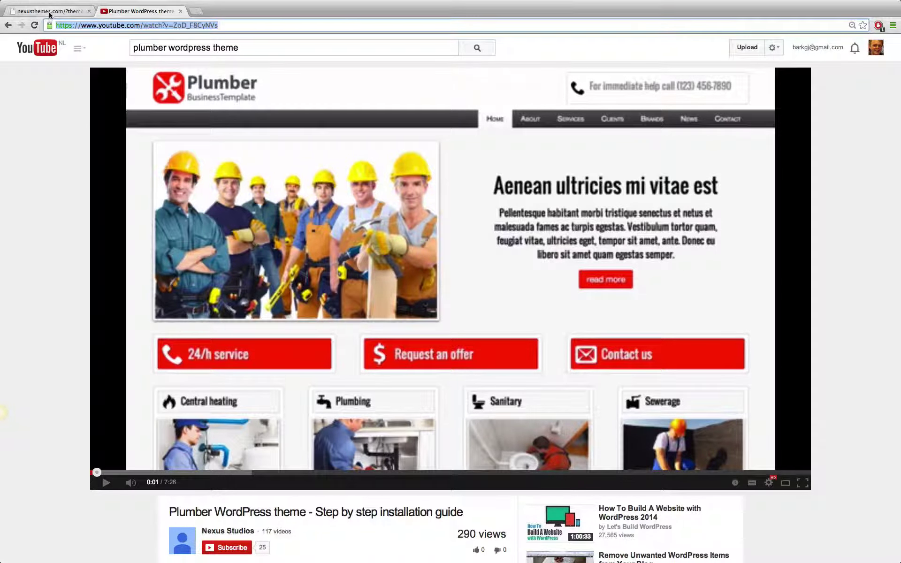
pyautogui.click(49, 12)
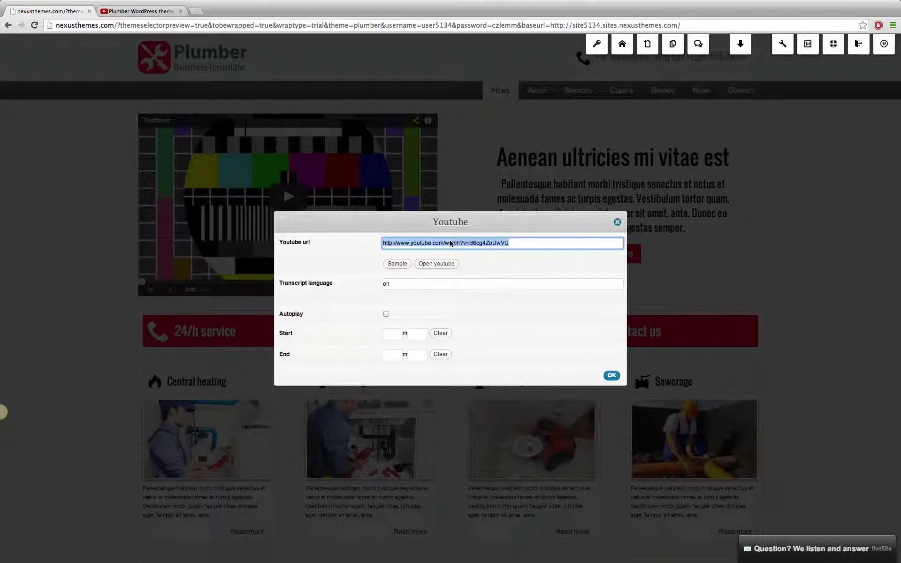
# Paste the copied installation-video link over the sample URL in the Youtube url field
pyautogui.moveTo(516, 243); pyautogui.dragTo(375, 243)
pyautogui.rightClick(414, 242)
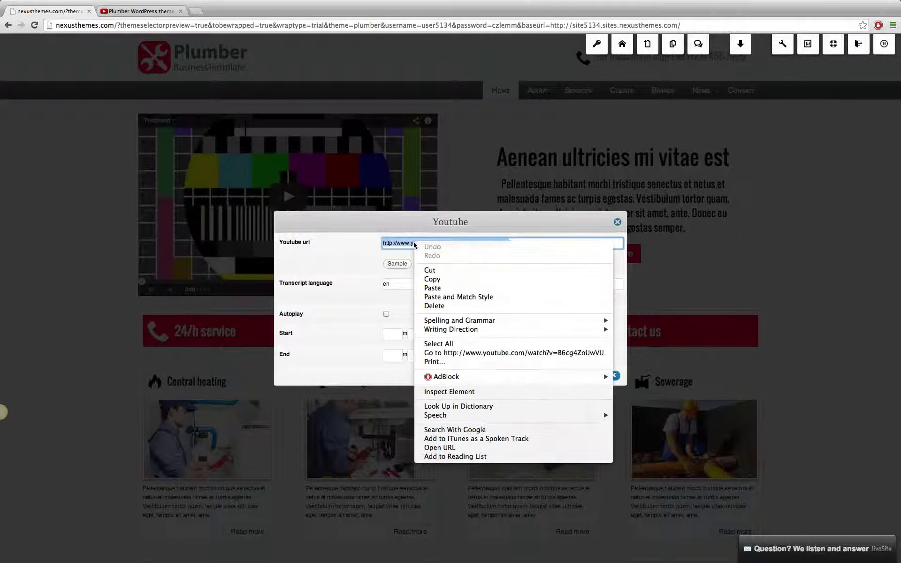
pyautogui.click(432, 288)
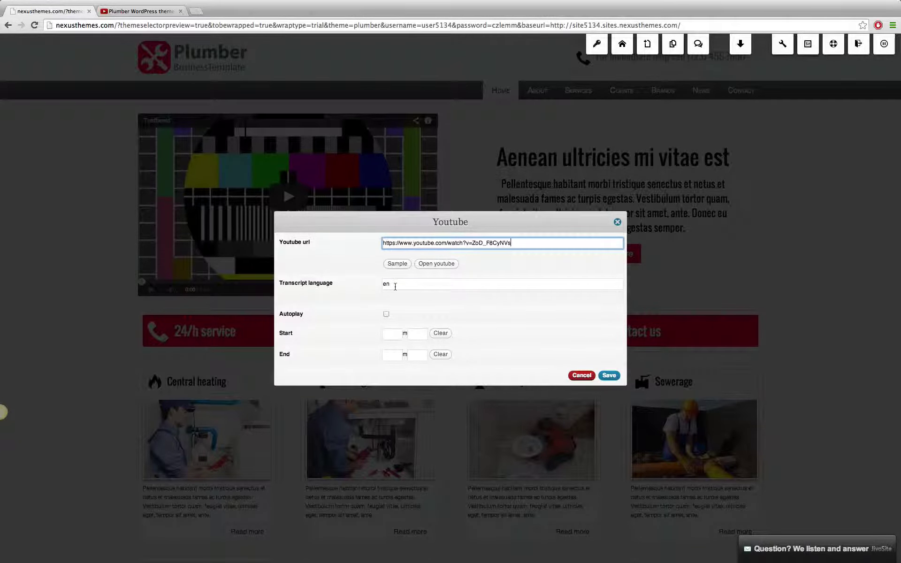
pyautogui.press('Tab')
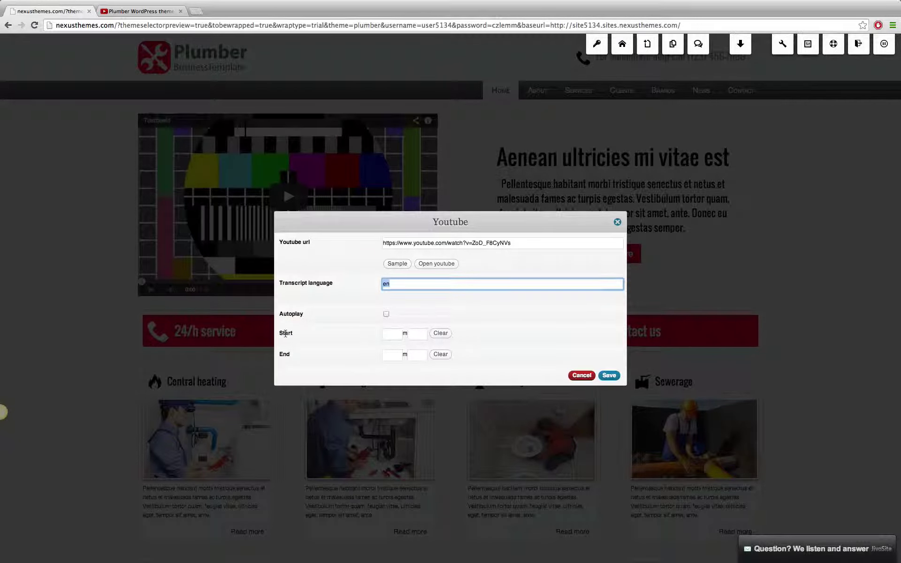
# Clear the Start time fields after trying a 30-second start value
pyautogui.click(387, 334)
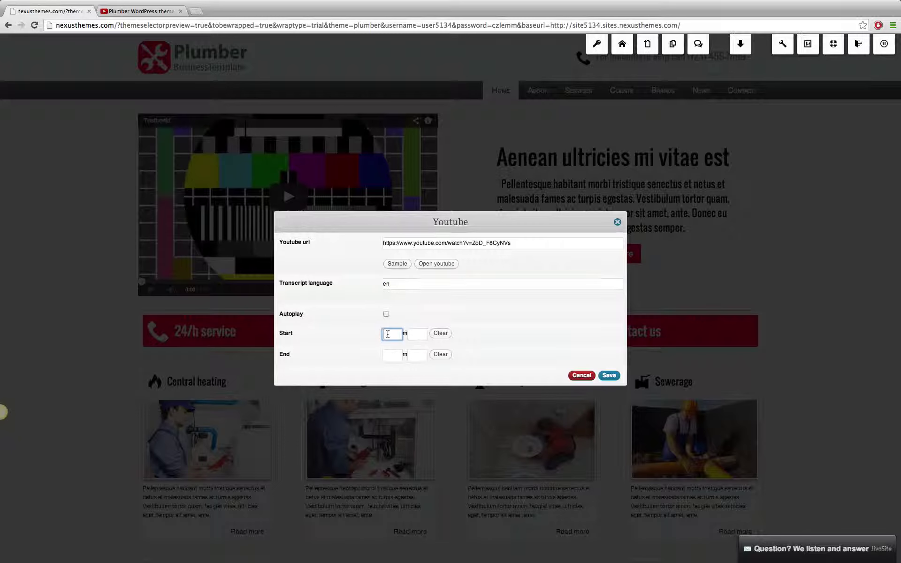
pyautogui.click(418, 335)
pyautogui.write('30')
pyautogui.click(395, 332)
pyautogui.click(418, 334)
pyautogui.click(498, 340)
pyautogui.doubleClick(411, 334)
pyautogui.click(441, 334)
# Leave the End time blank and save the Youtube widget settings
pyautogui.click(393, 357)
pyautogui.click(417, 355)
pyautogui.click(539, 352)
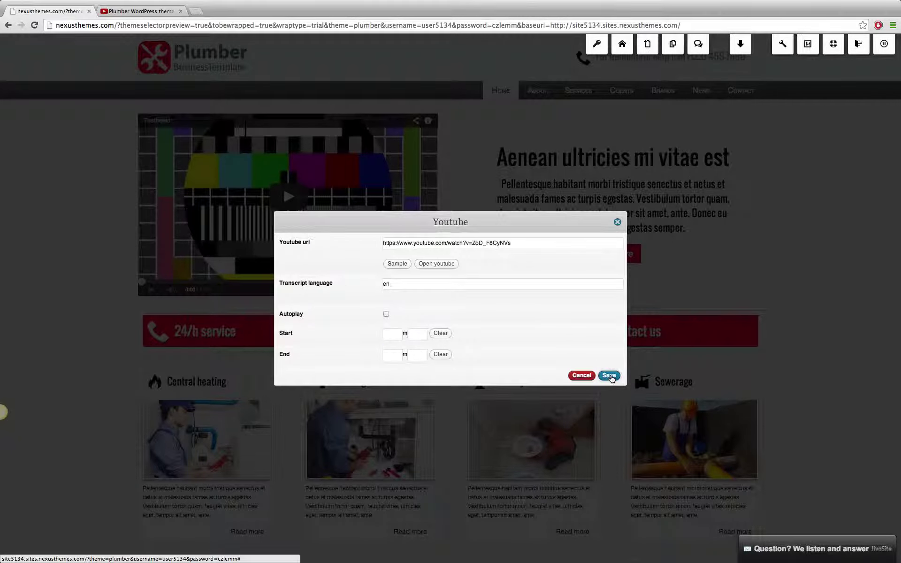
pyautogui.click(609, 376)
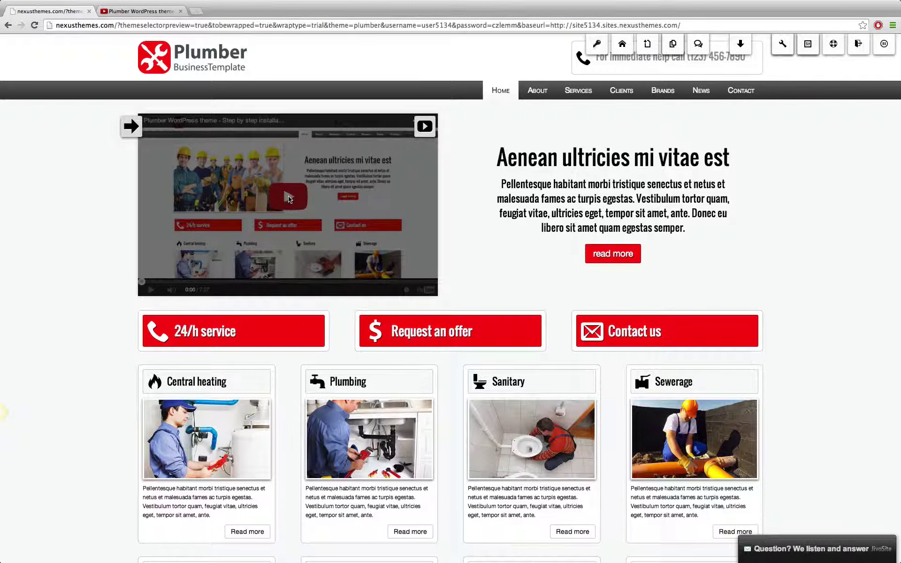
pyautogui.click(288, 197)
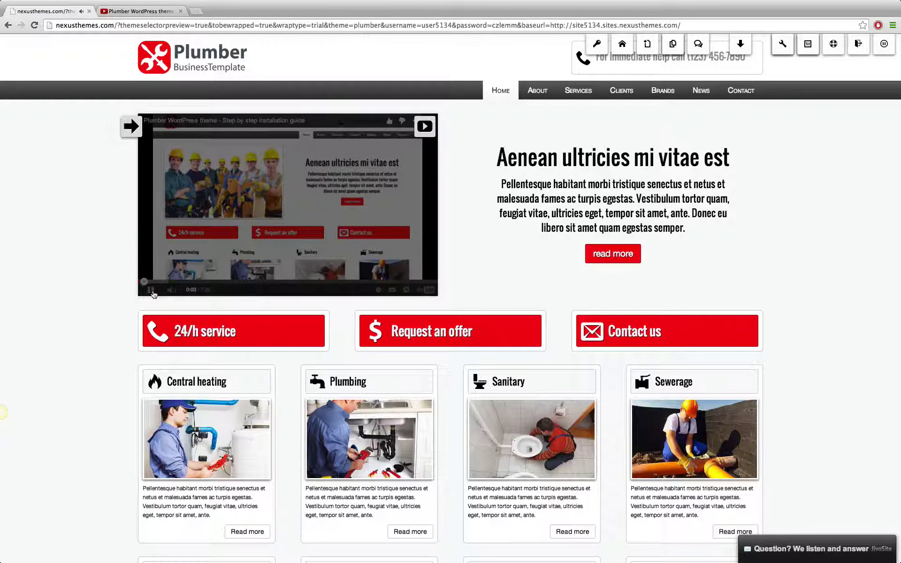
pyautogui.click(152, 291)
pyautogui.moveTo(426, 134)
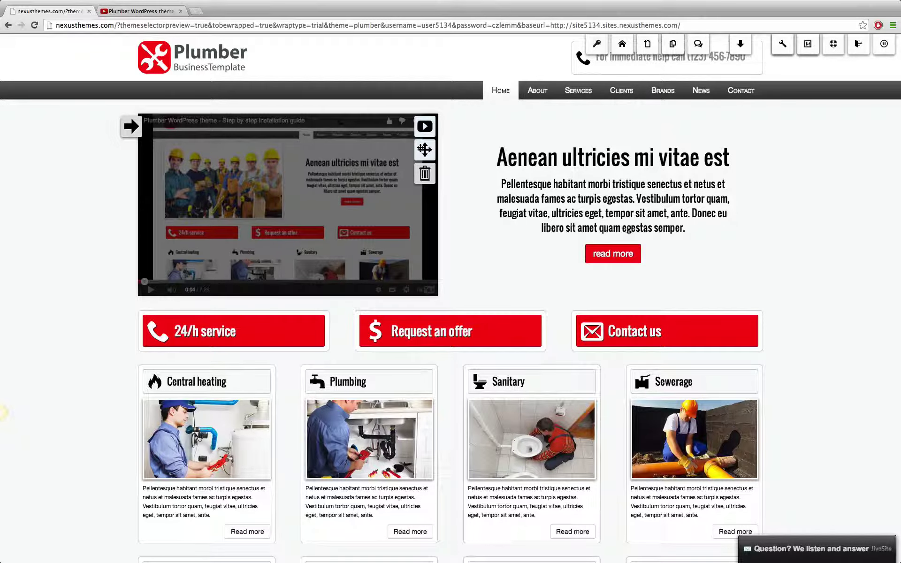
# Drag the installation video by its move handle onto the right-hand hero column
pyautogui.moveTo(424, 150); pyautogui.dragTo(537, 173)
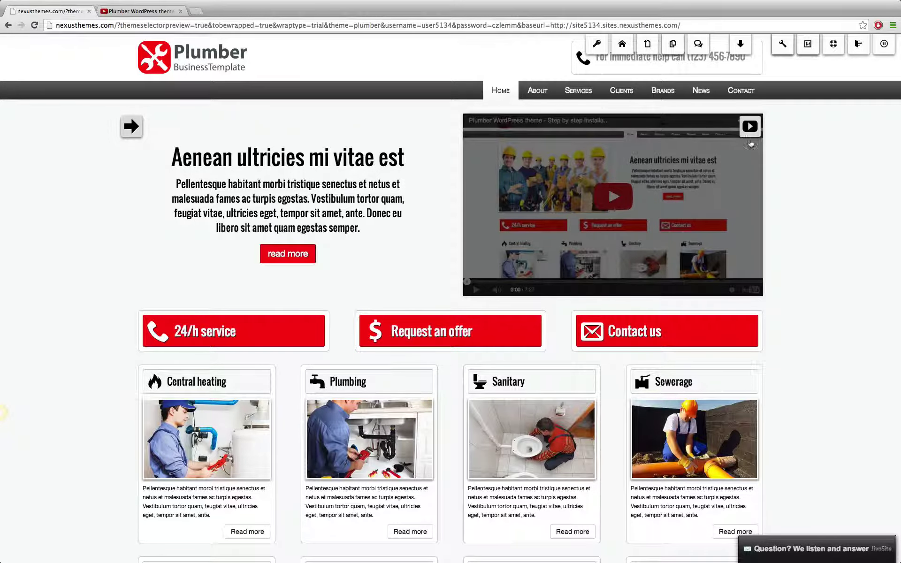
pyautogui.moveTo(745, 154)
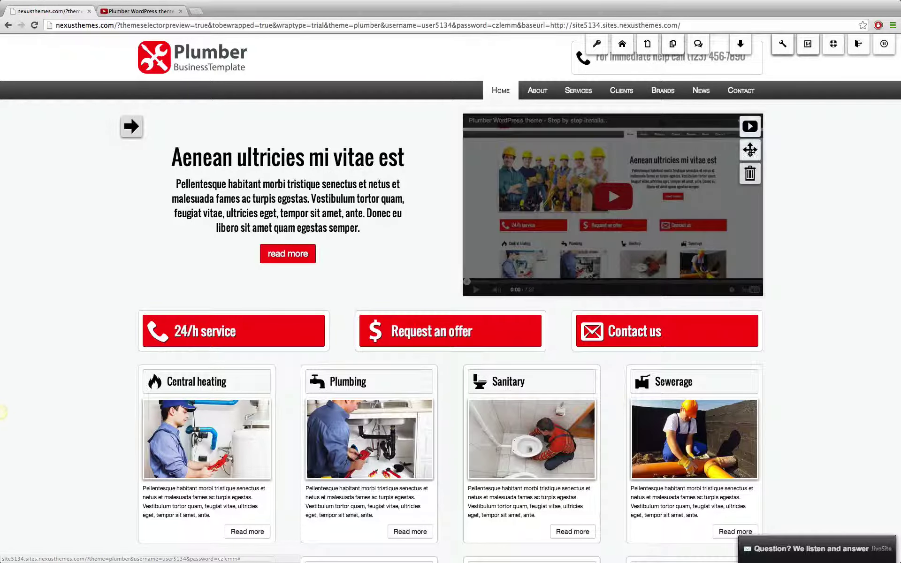
# Drop the video onto the Request an offer block, swapping them in the three-box row
pyautogui.moveTo(750, 150); pyautogui.dragTo(500, 331)
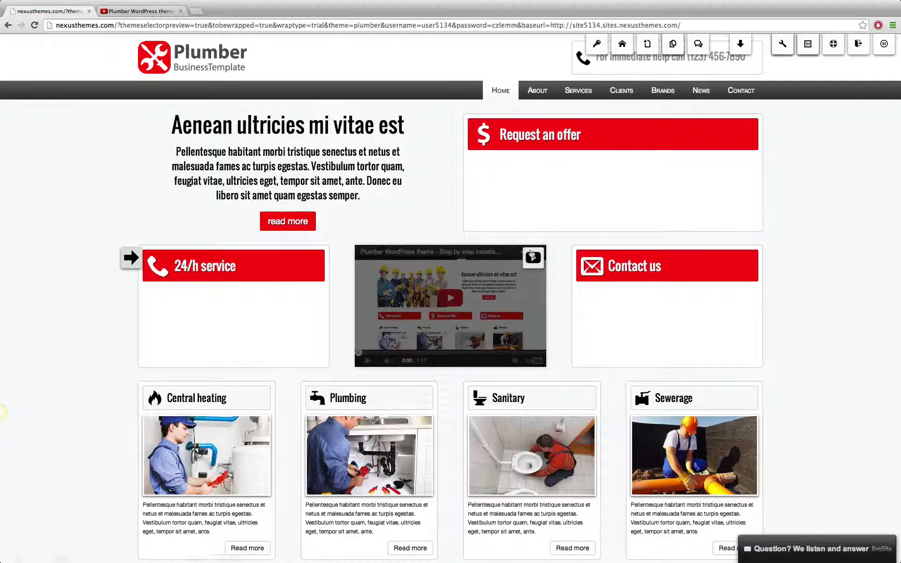
pyautogui.moveTo(532, 257)
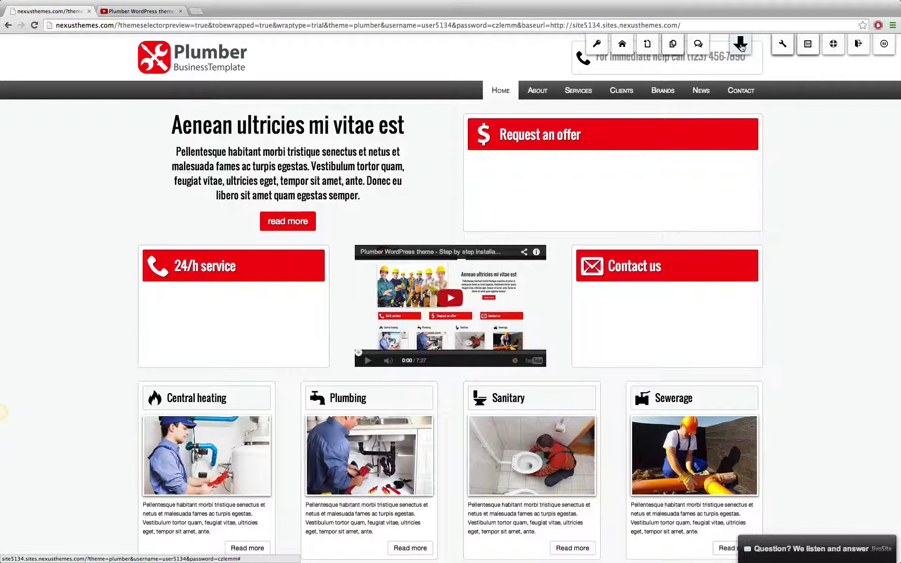
# Show the Rows column layouts, then drag the video back beside the hero text
pyautogui.click(740, 45)
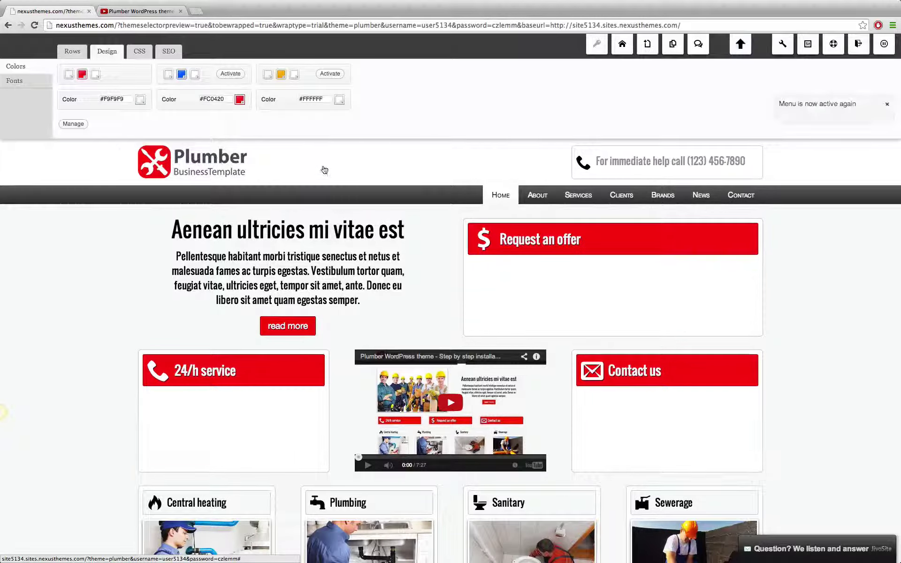
pyautogui.click(72, 51)
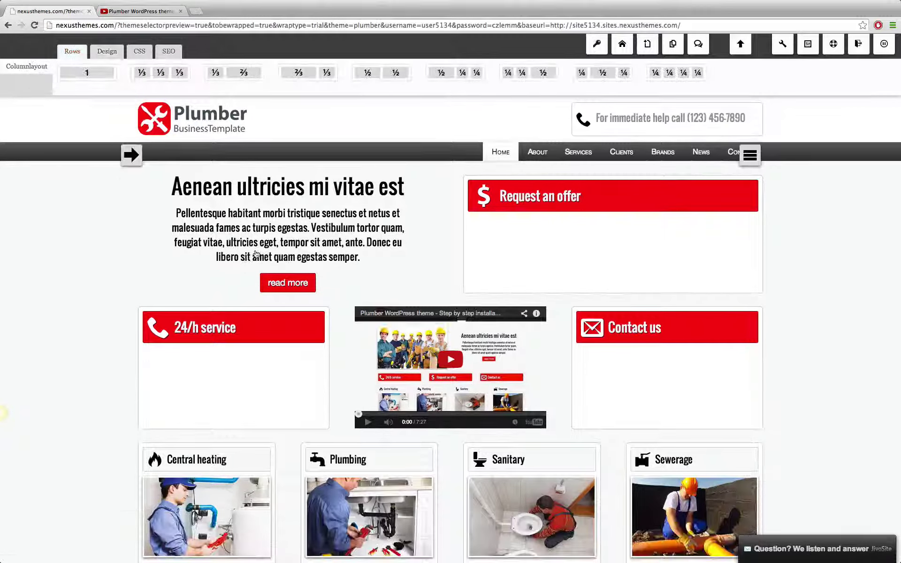
pyautogui.moveTo(531, 323)
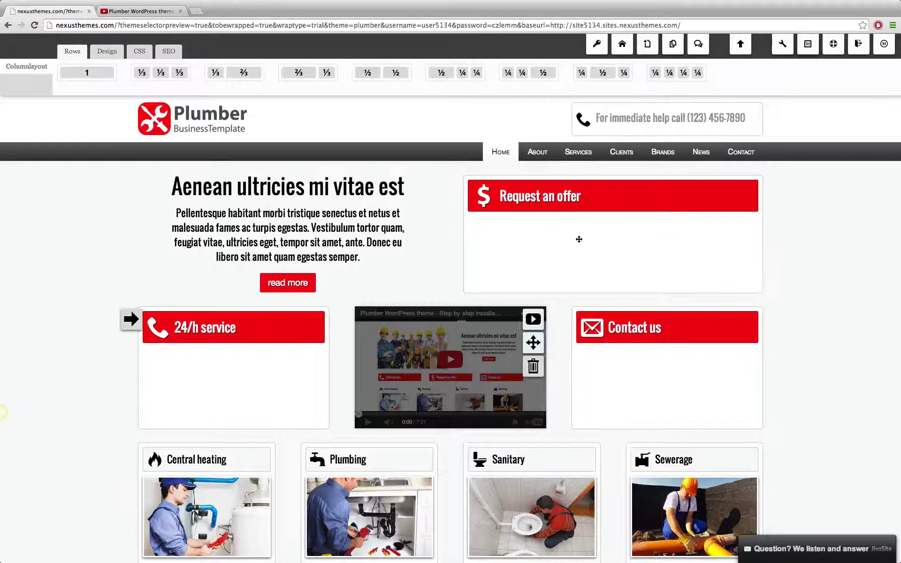
pyautogui.moveTo(578, 240); pyautogui.dragTo(580, 241)
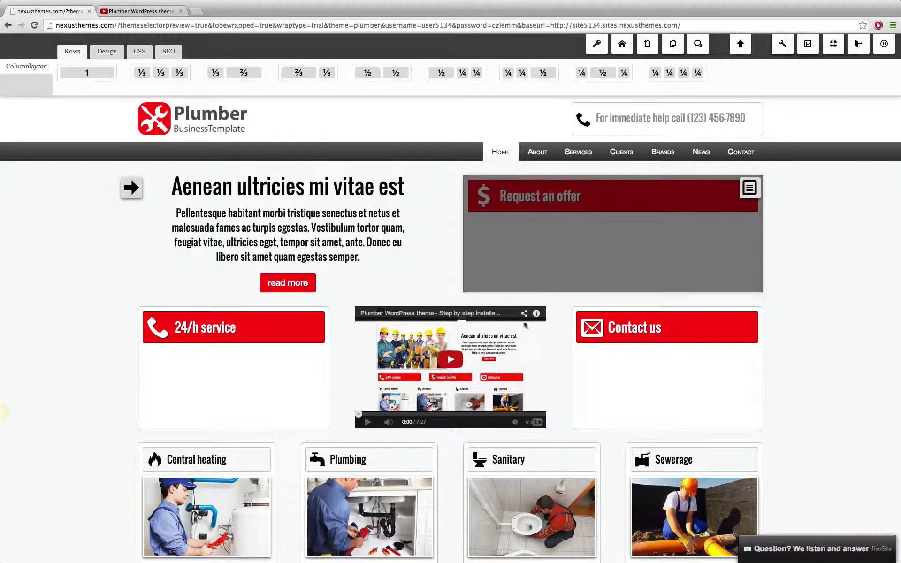
pyautogui.moveTo(532, 342)
pyautogui.moveTo(532, 342); pyautogui.dragTo(551, 253)
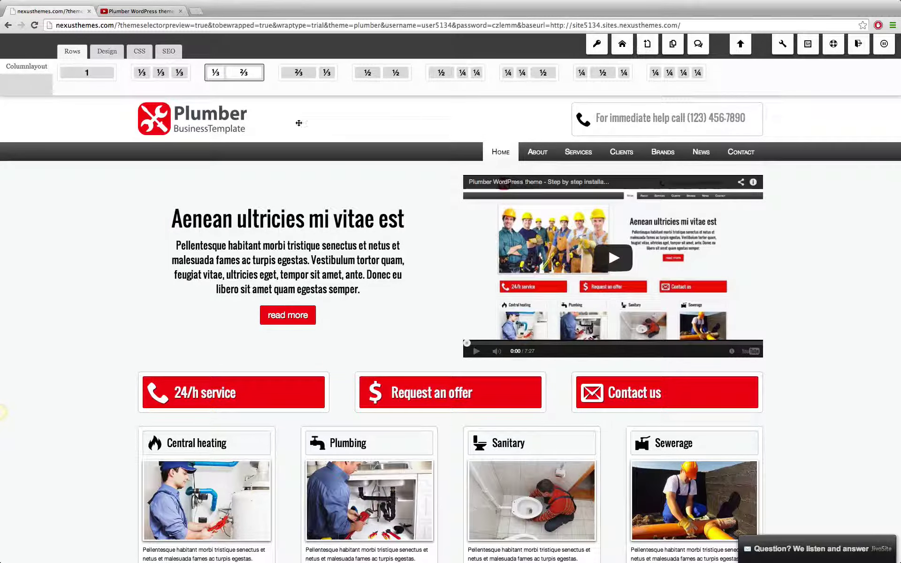
# Insert a ⅓–⅔ column row above the hero and move the installation video into its ⅔ column
pyautogui.moveTo(370, 203); pyautogui.dragTo(442, 253)
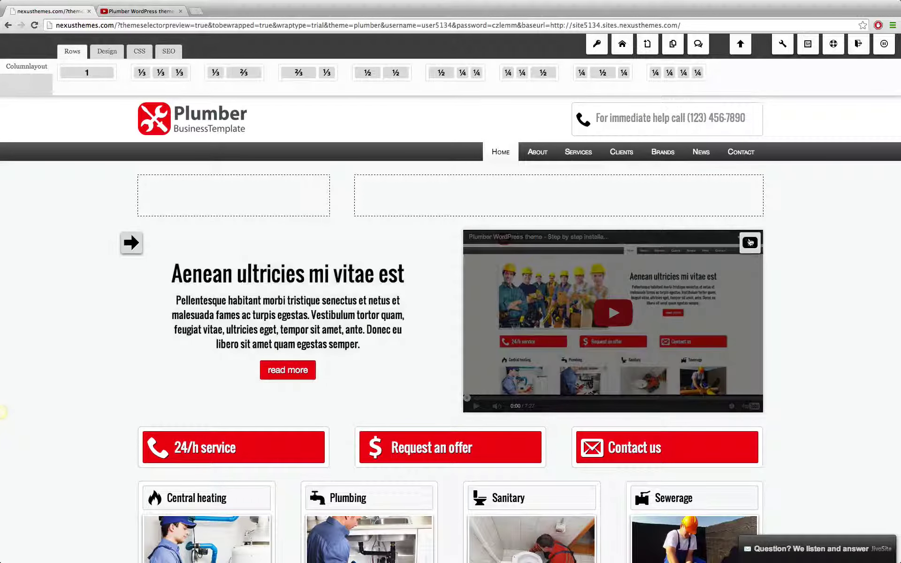
pyautogui.moveTo(749, 243)
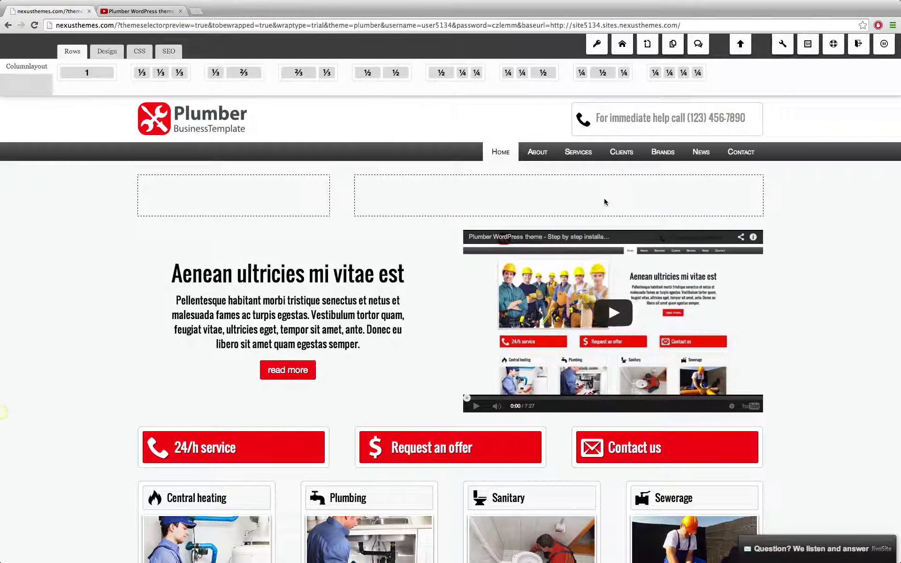
pyautogui.click(604, 202)
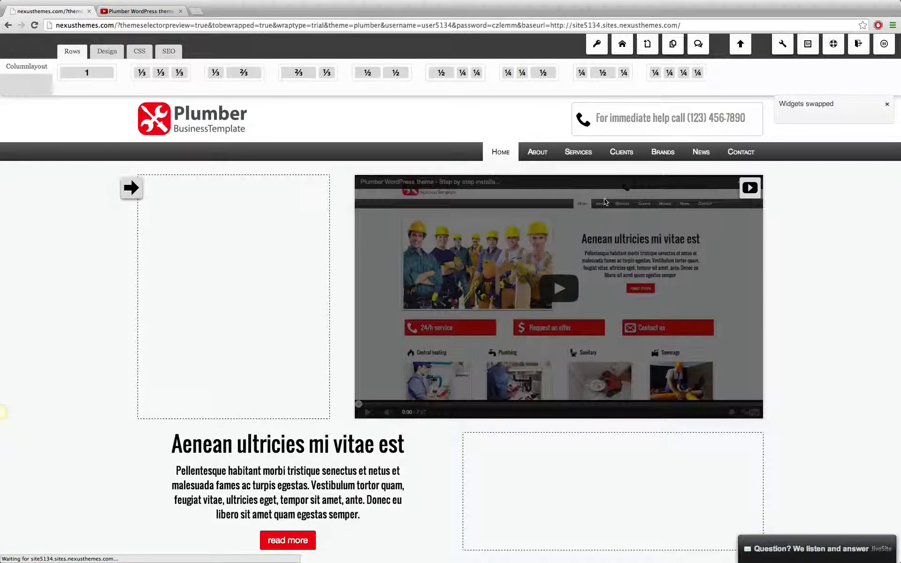